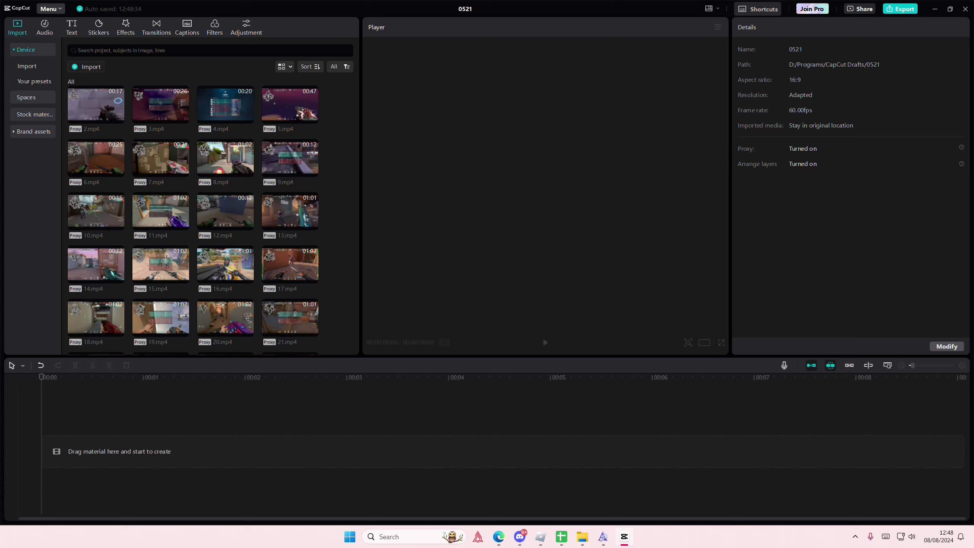
Step: Drop Record3 onto the audio track after removing the mistakenly added Record1 recording
{"action": "left_click", "coordinate": [540, 536]}
{"action": "scroll", "coordinate": [183, 186], "scroll_direction": "down", "scroll_amount": 3}
{"action": "scroll", "coordinate": [183, 187], "scroll_direction": "down", "scroll_amount": 3}
{"action": "scroll", "coordinate": [182, 187], "scroll_direction": "down", "scroll_amount": 3}
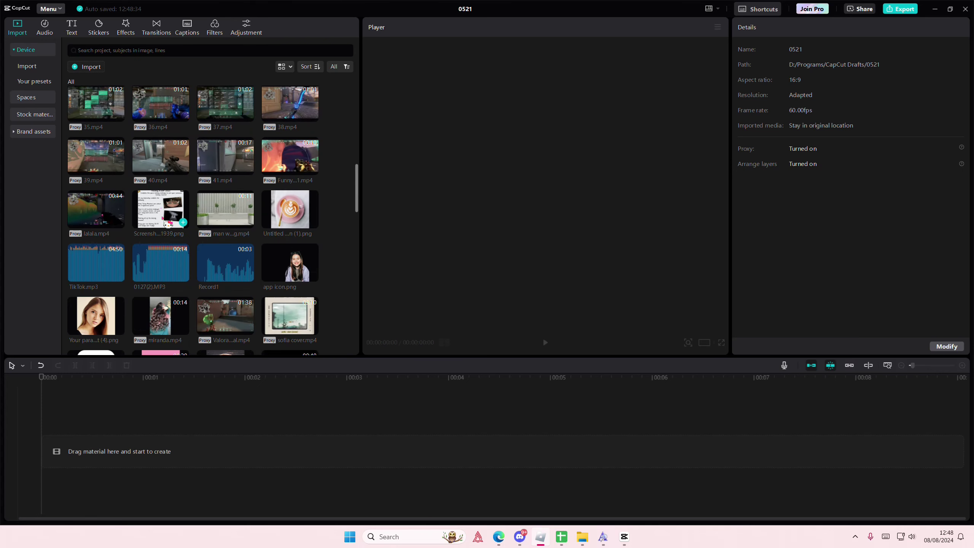
{"action": "left_click_drag", "start_coordinate": [227, 269], "coordinate": [96, 418]}
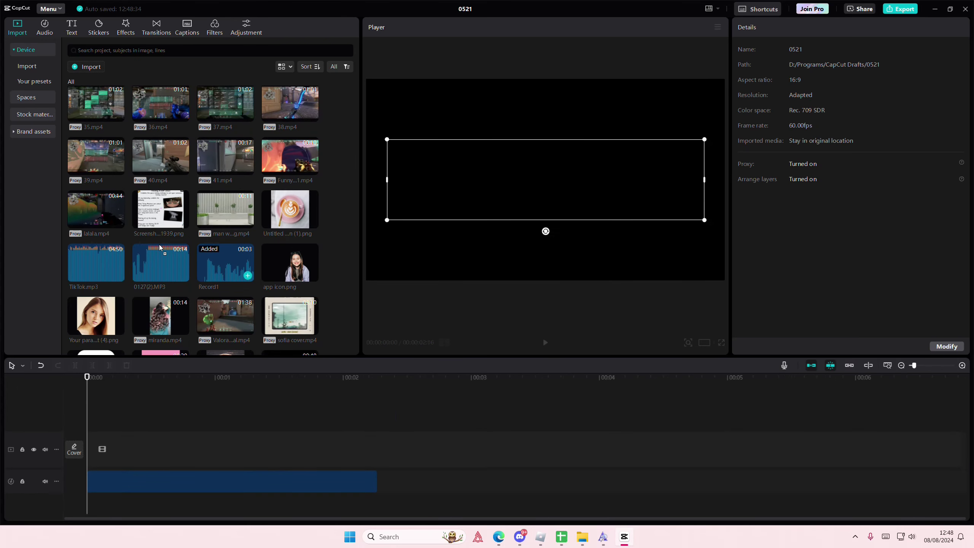
{"action": "scroll", "coordinate": [194, 281], "scroll_direction": "down", "scroll_amount": 3}
{"action": "scroll", "coordinate": [229, 290], "scroll_direction": "down", "scroll_amount": 3}
{"action": "key", "text": "Delete"}
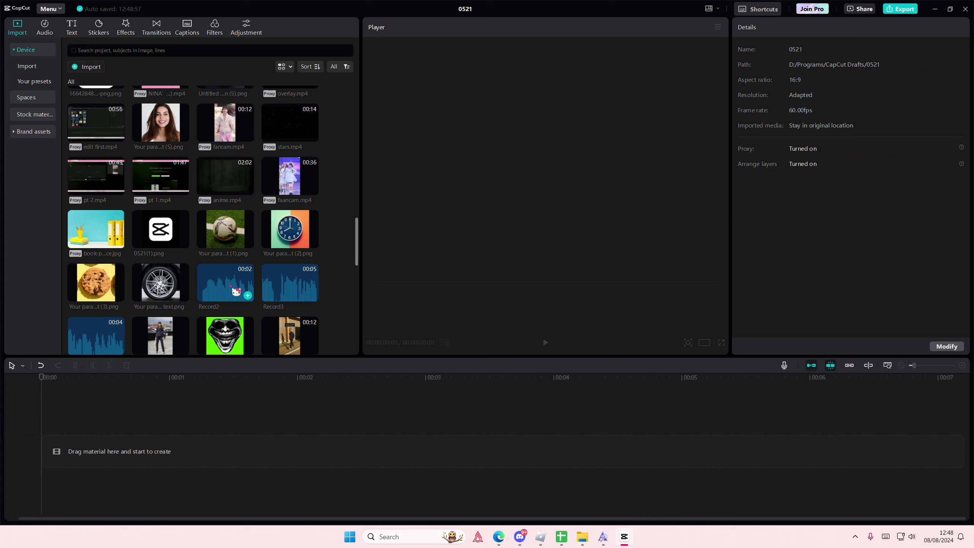
{"action": "left_click_drag", "start_coordinate": [291, 294], "coordinate": [50, 428]}
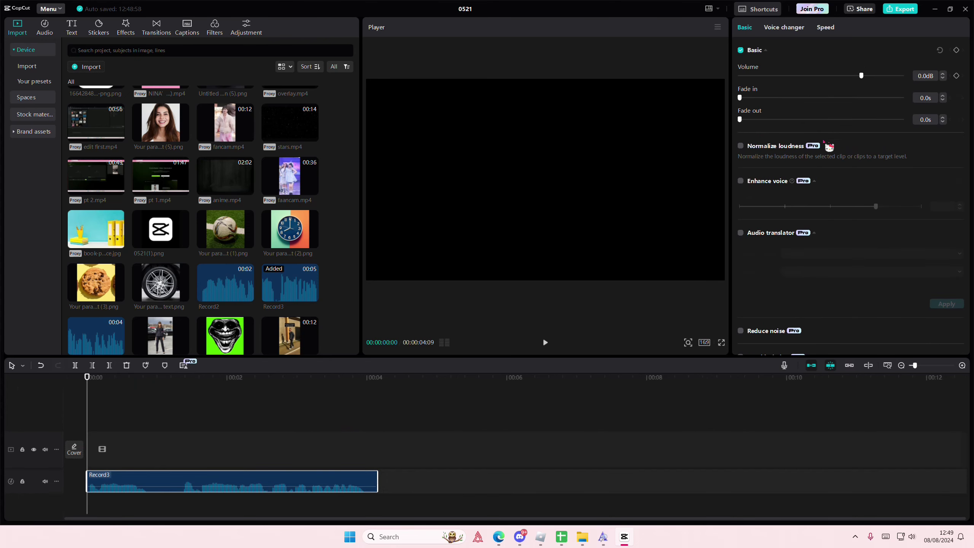
{"action": "scroll", "coordinate": [822, 191], "scroll_direction": "down", "scroll_amount": 2}
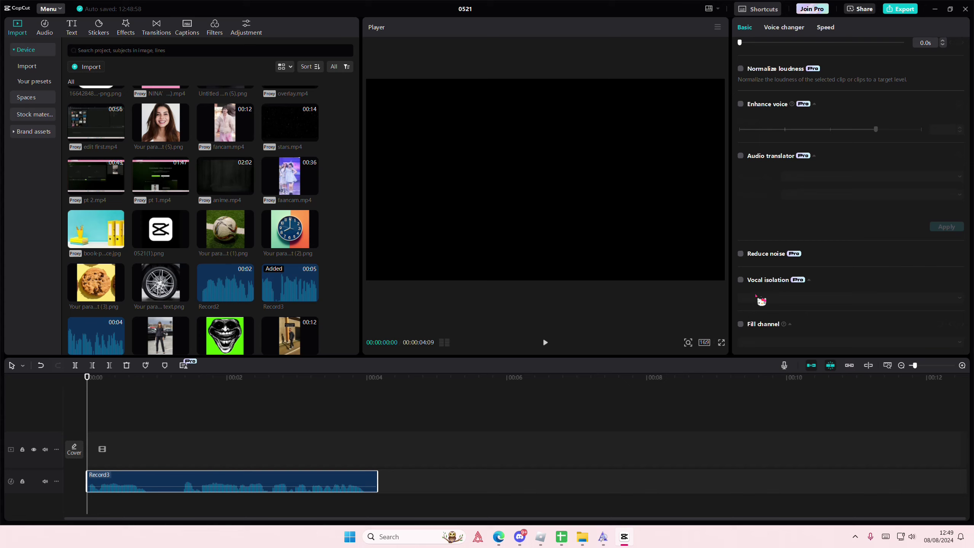
Step: Tick Fill channel for Record3 and bring up its fill options, still set to None
{"action": "left_click", "coordinate": [741, 324]}
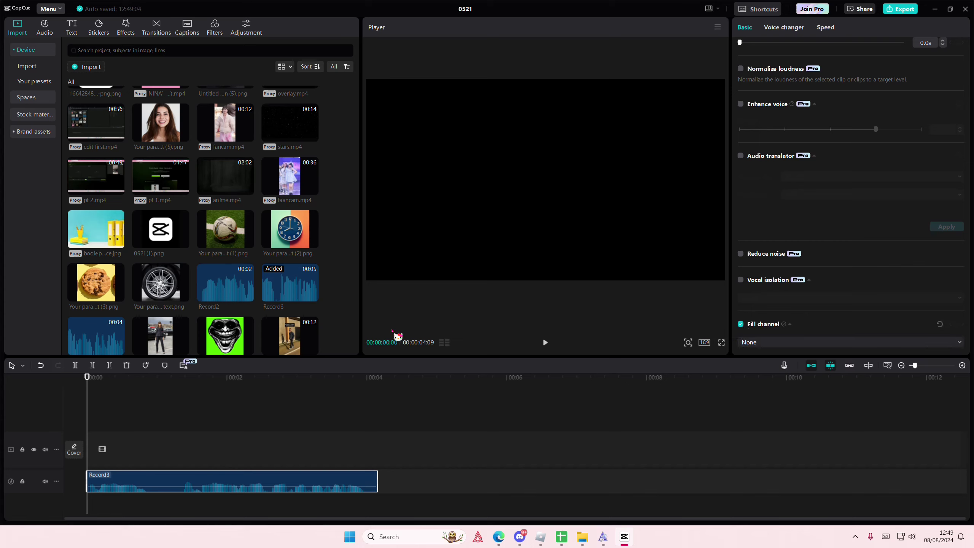
{"action": "left_click", "coordinate": [760, 347]}
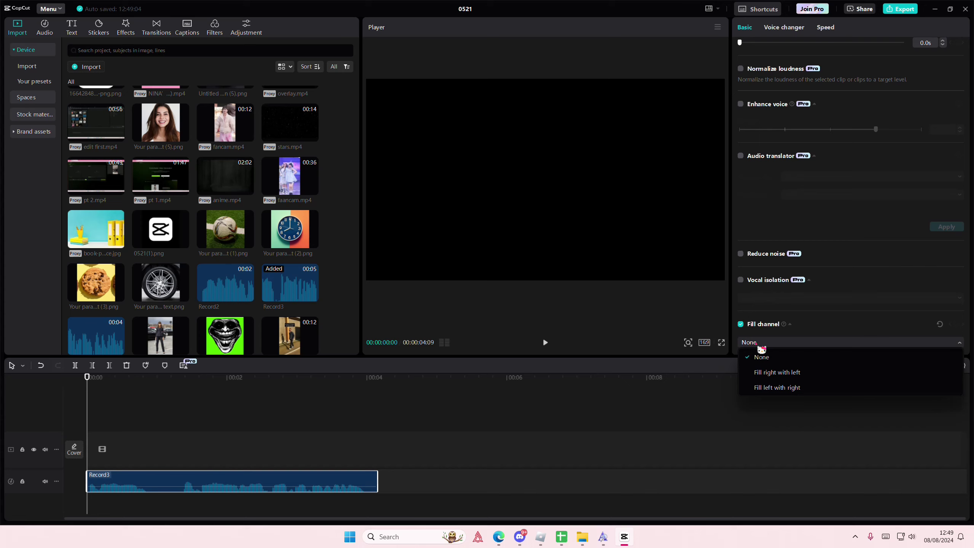
{"action": "key", "text": "Escape"}
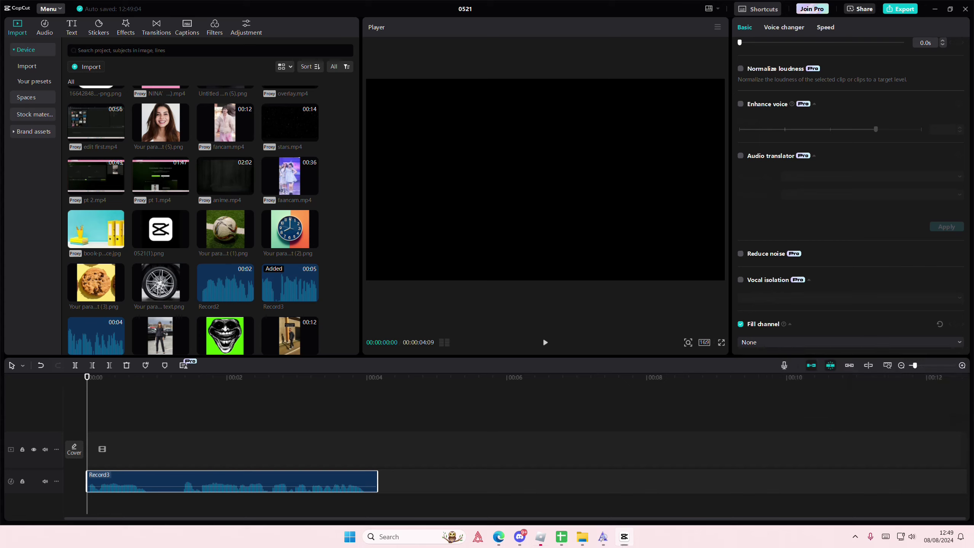
{"action": "left_click", "coordinate": [806, 343]}
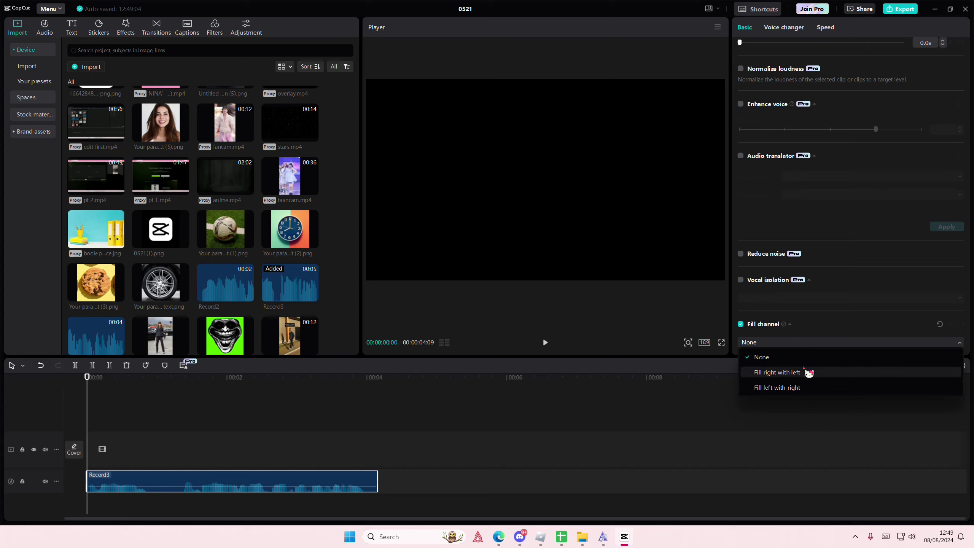
{"action": "left_click", "coordinate": [810, 388]}
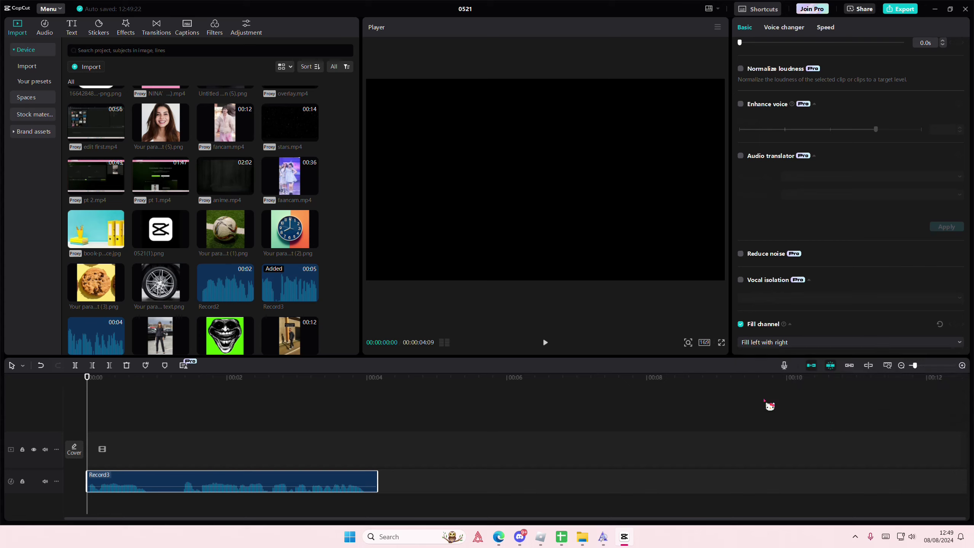